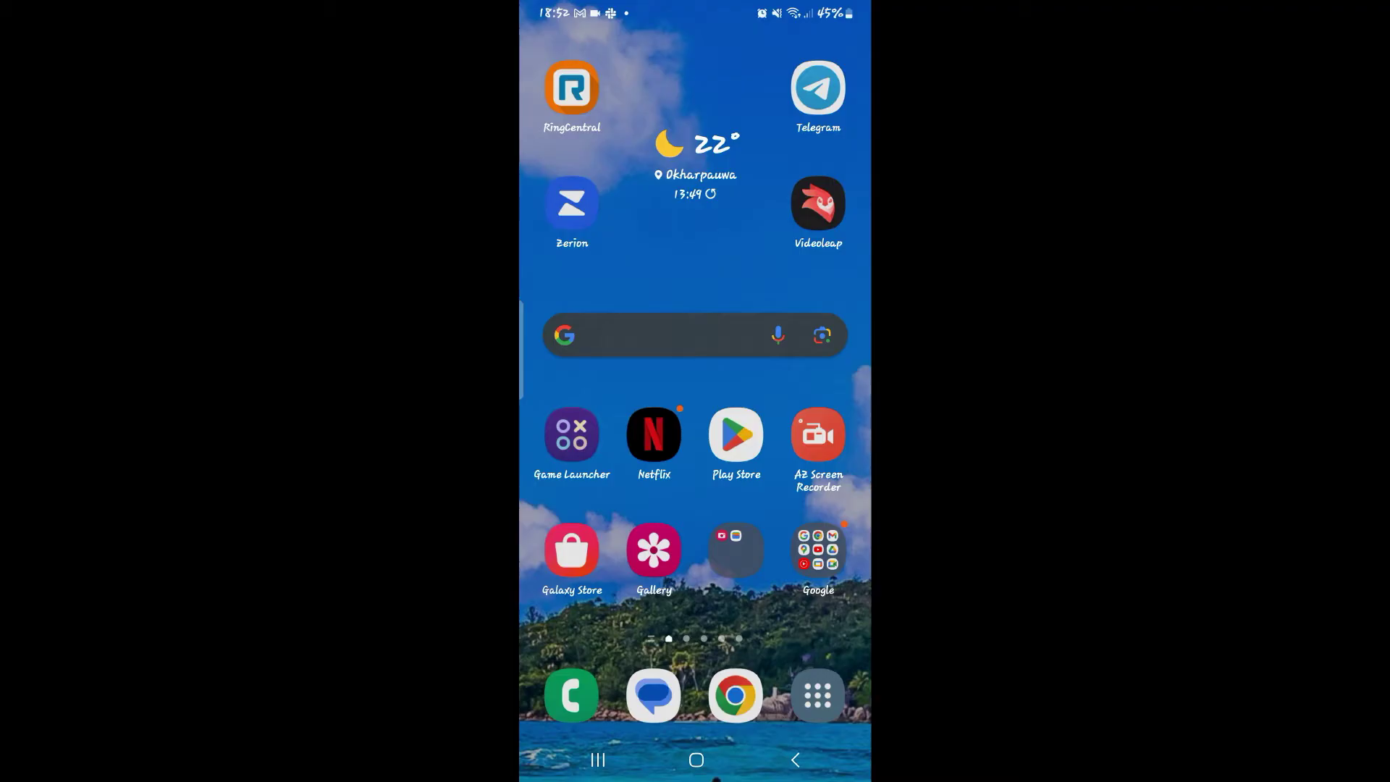
Step: Launch the RingCentral app from the Android home screen
click(571, 88)
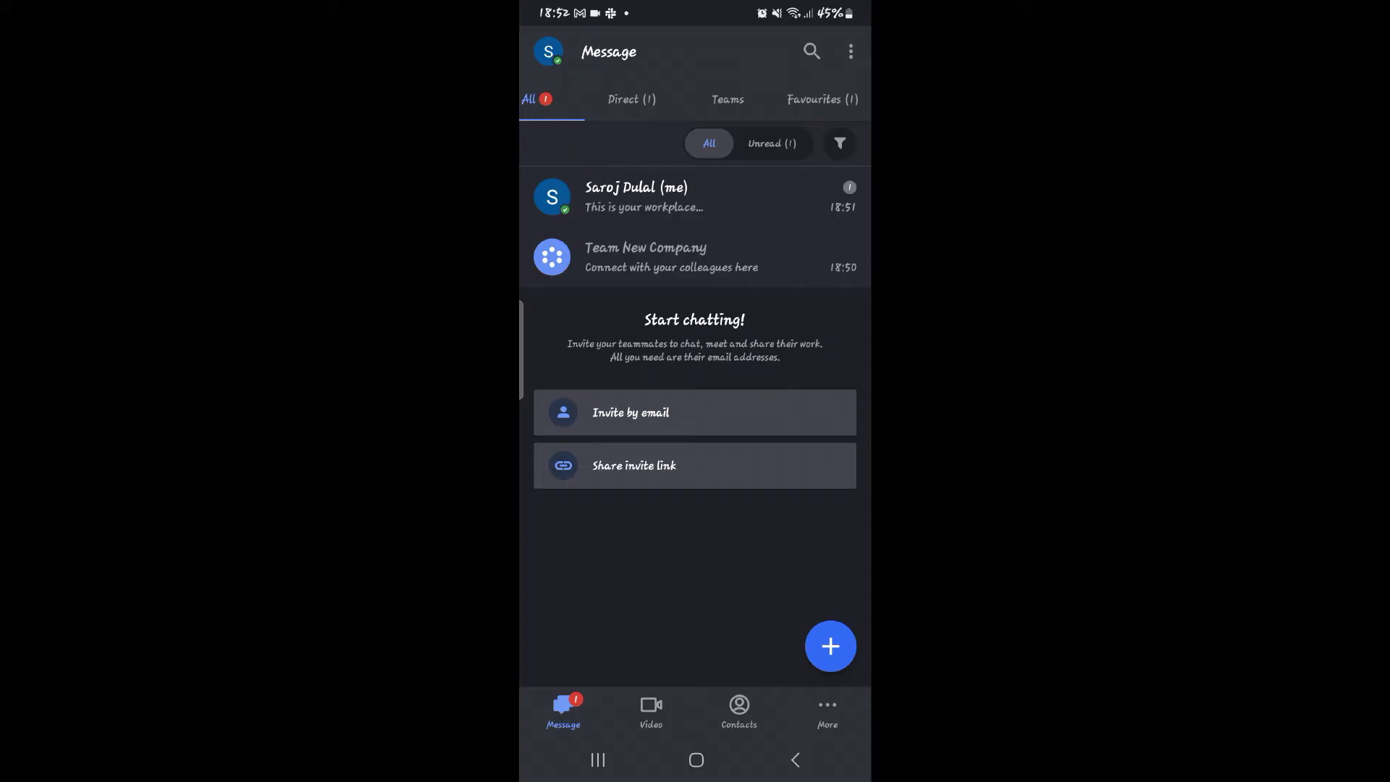
Step: Open your own profile details from the account and settings drawer
click(549, 52)
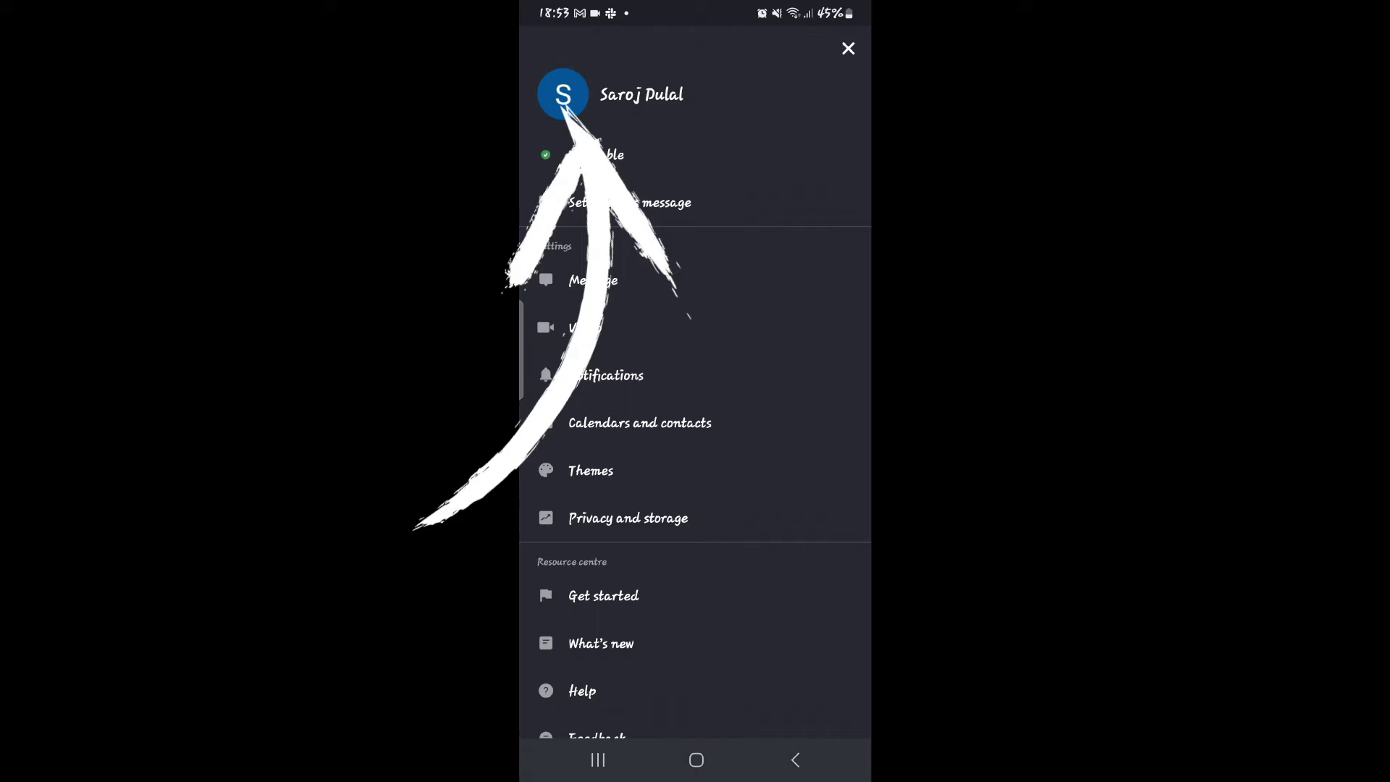
click(548, 94)
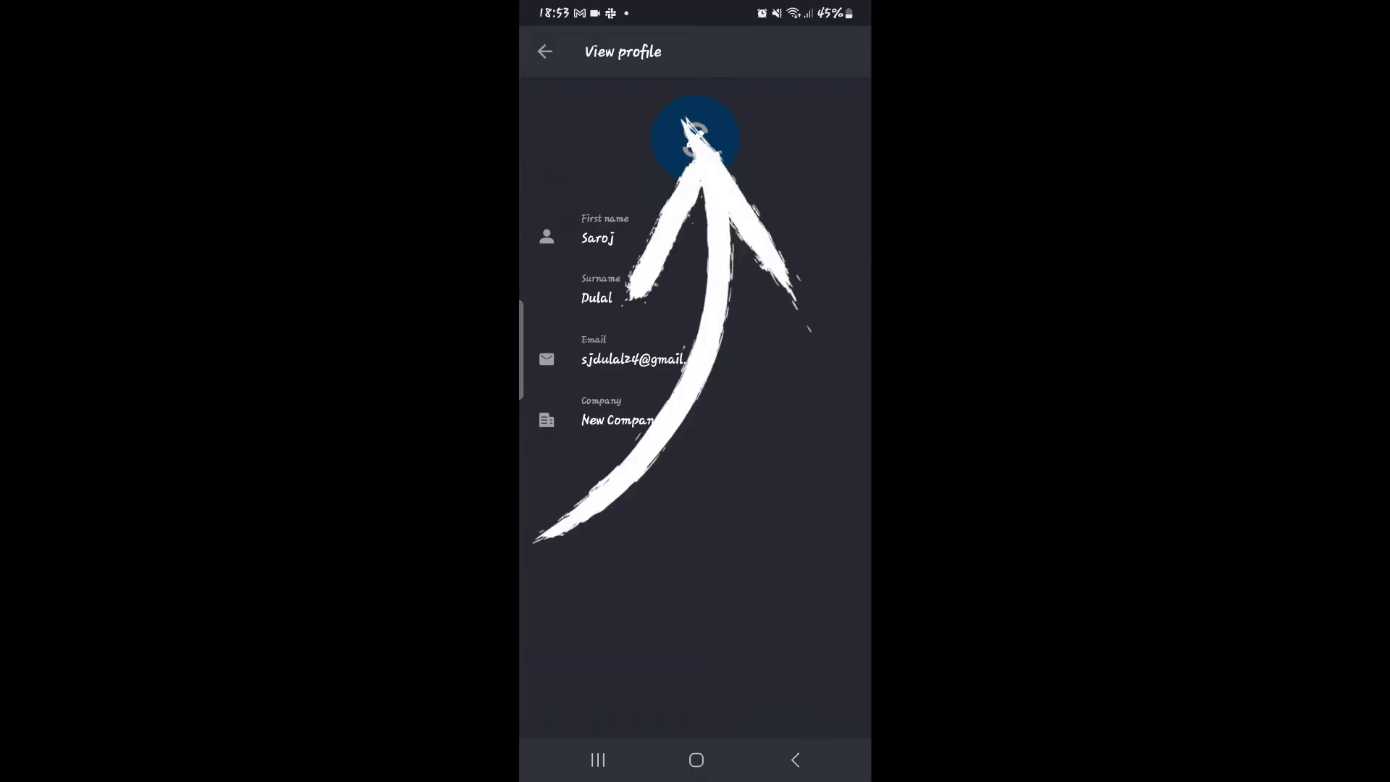
click(696, 140)
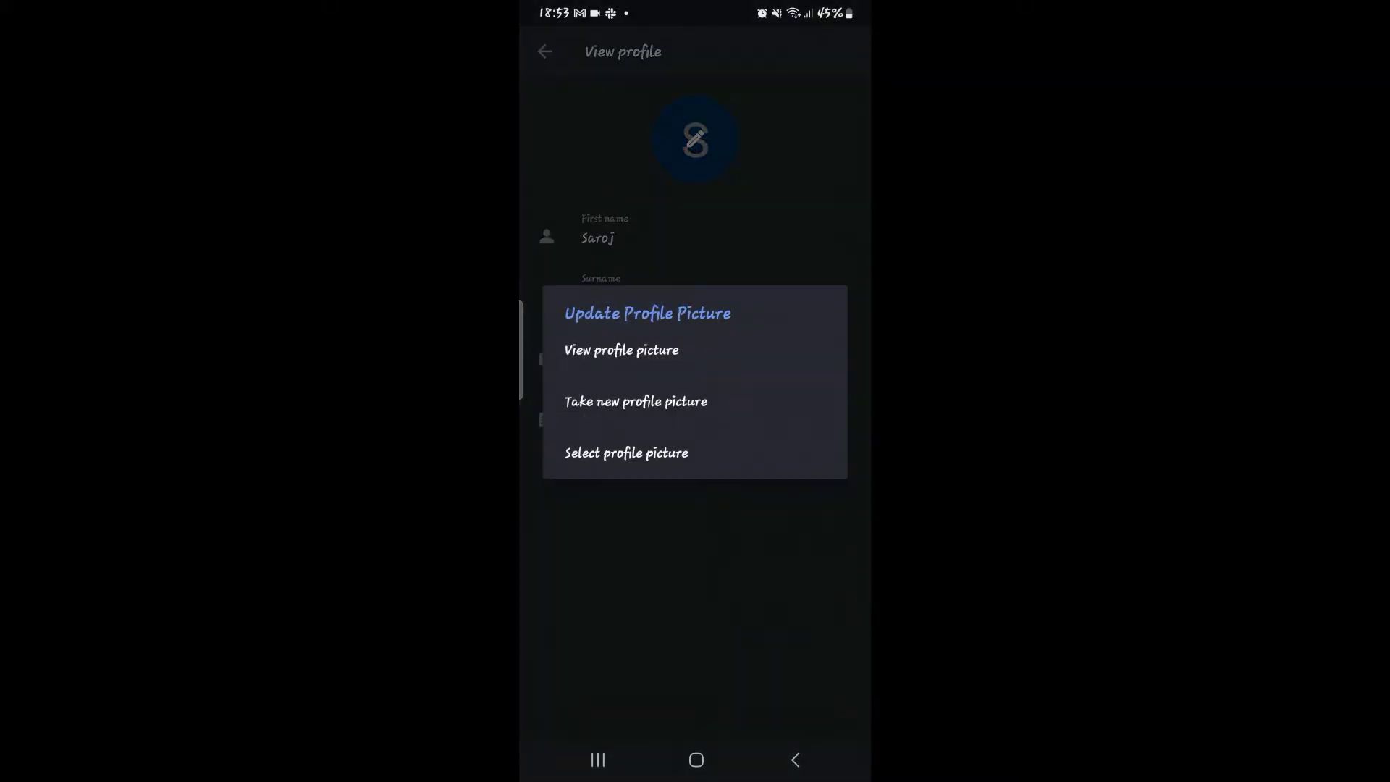
click(729, 449)
click(621, 357)
click(674, 402)
click(726, 230)
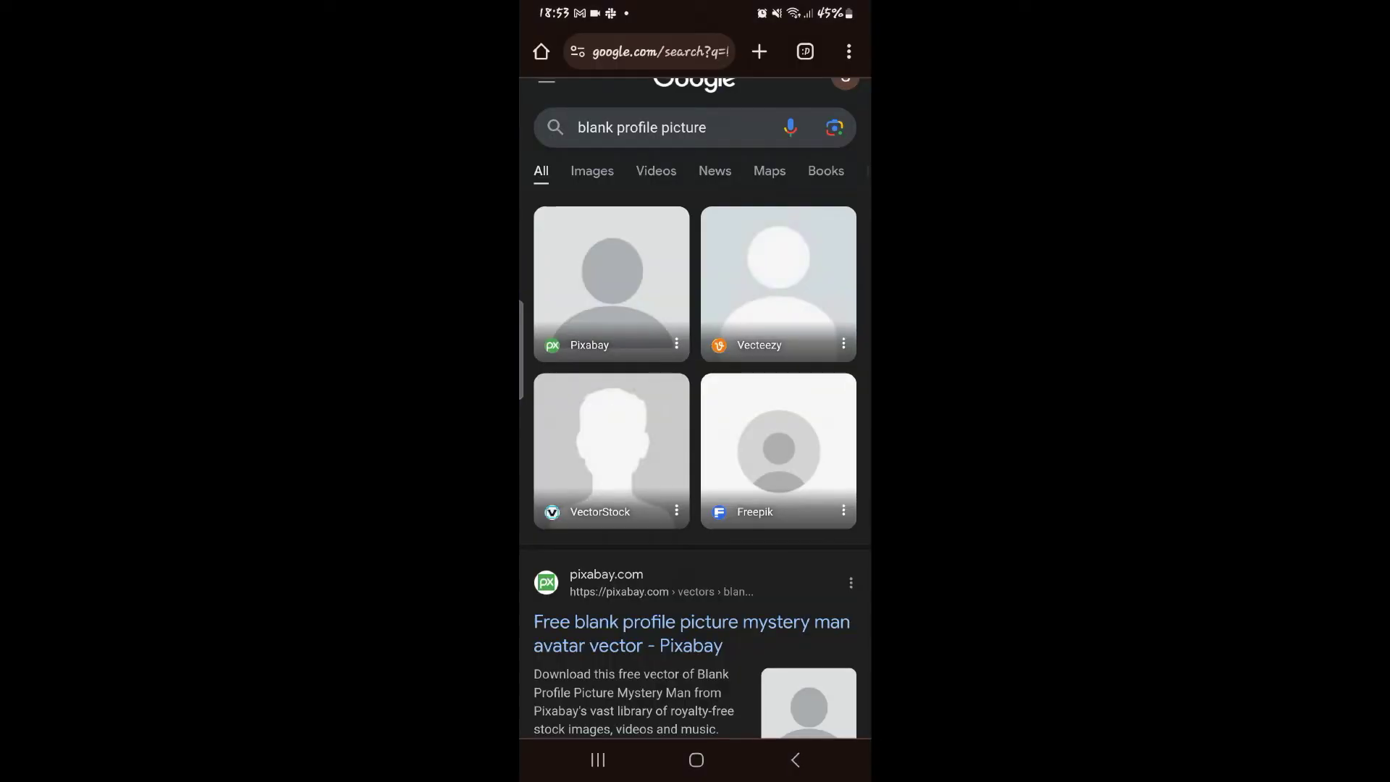
Step: Browse Google Images results for 'blank profile picture', then choose Select profile picture in RingCentral
click(701, 126)
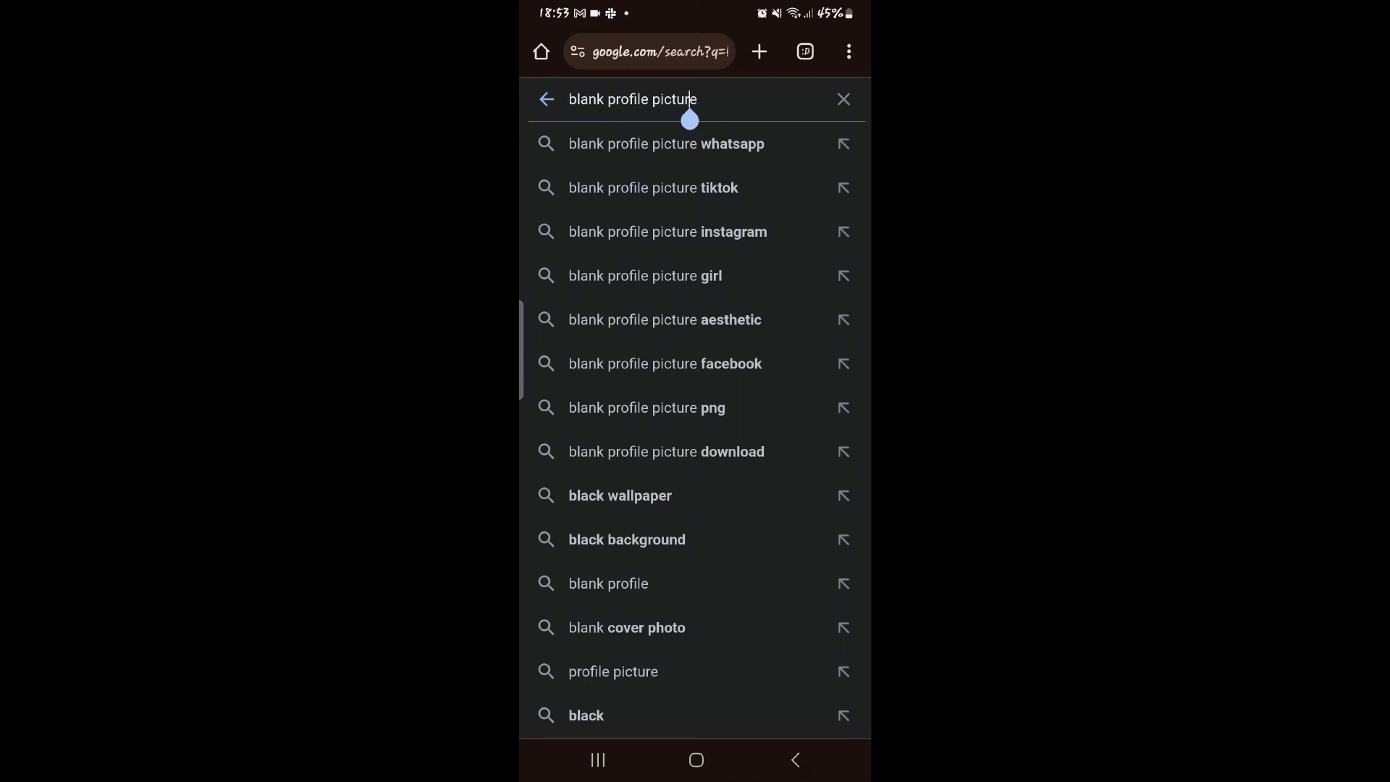
key(Return)
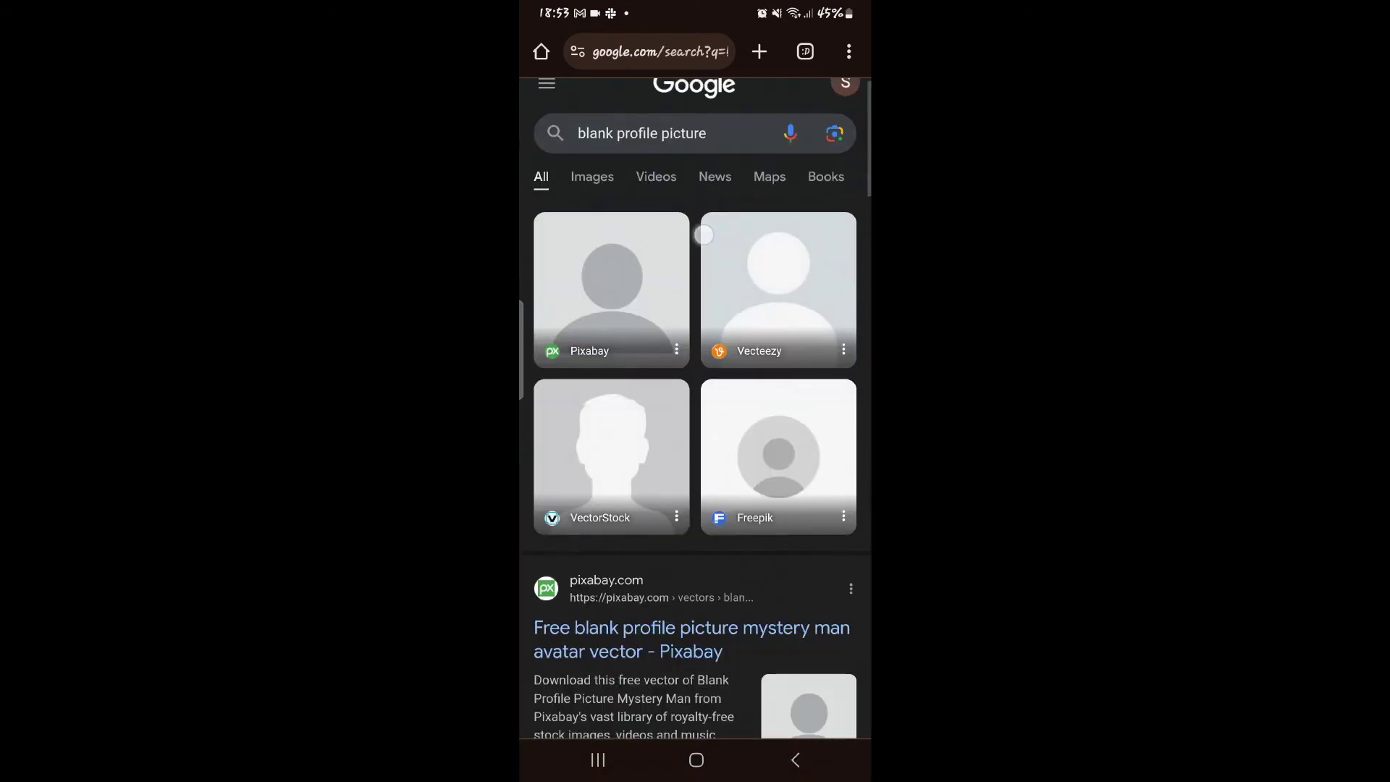
click(592, 197)
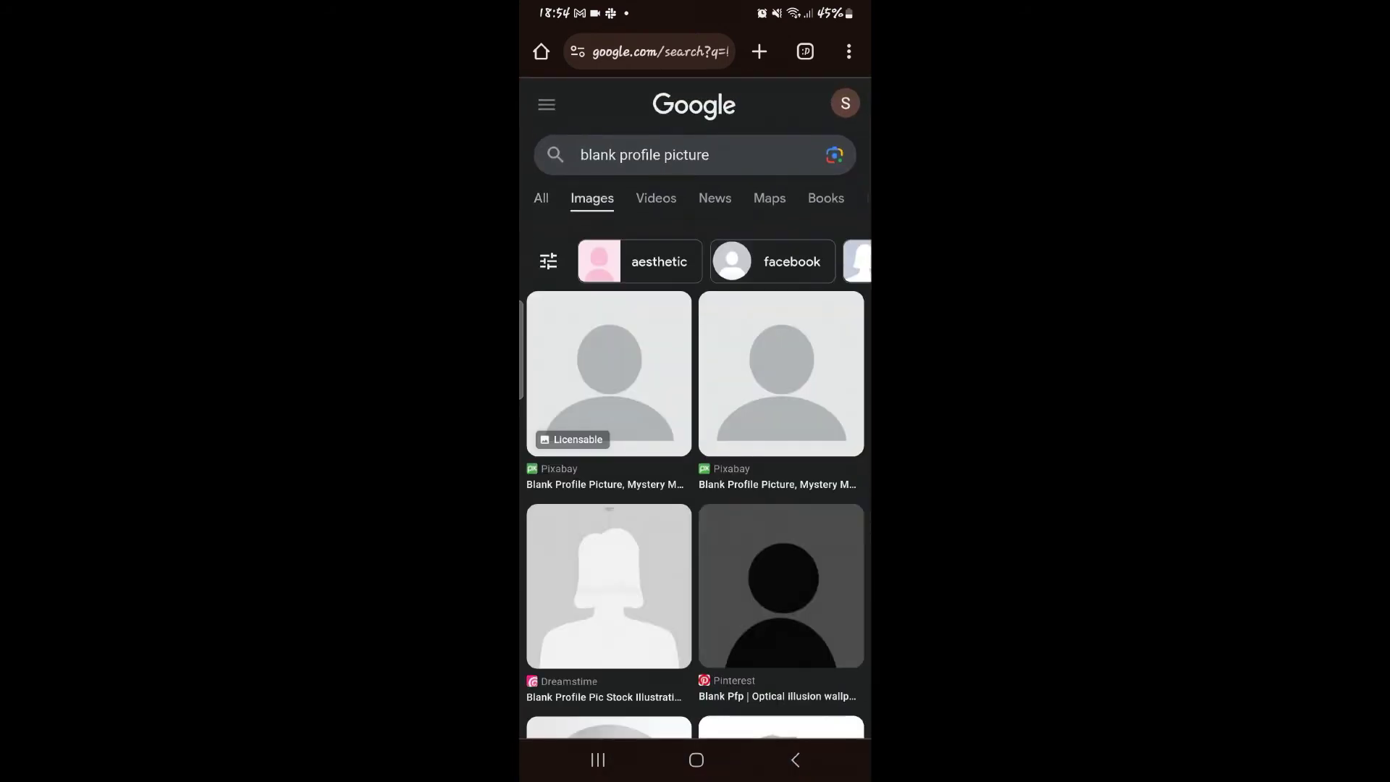
scroll(695, 434, down, 3)
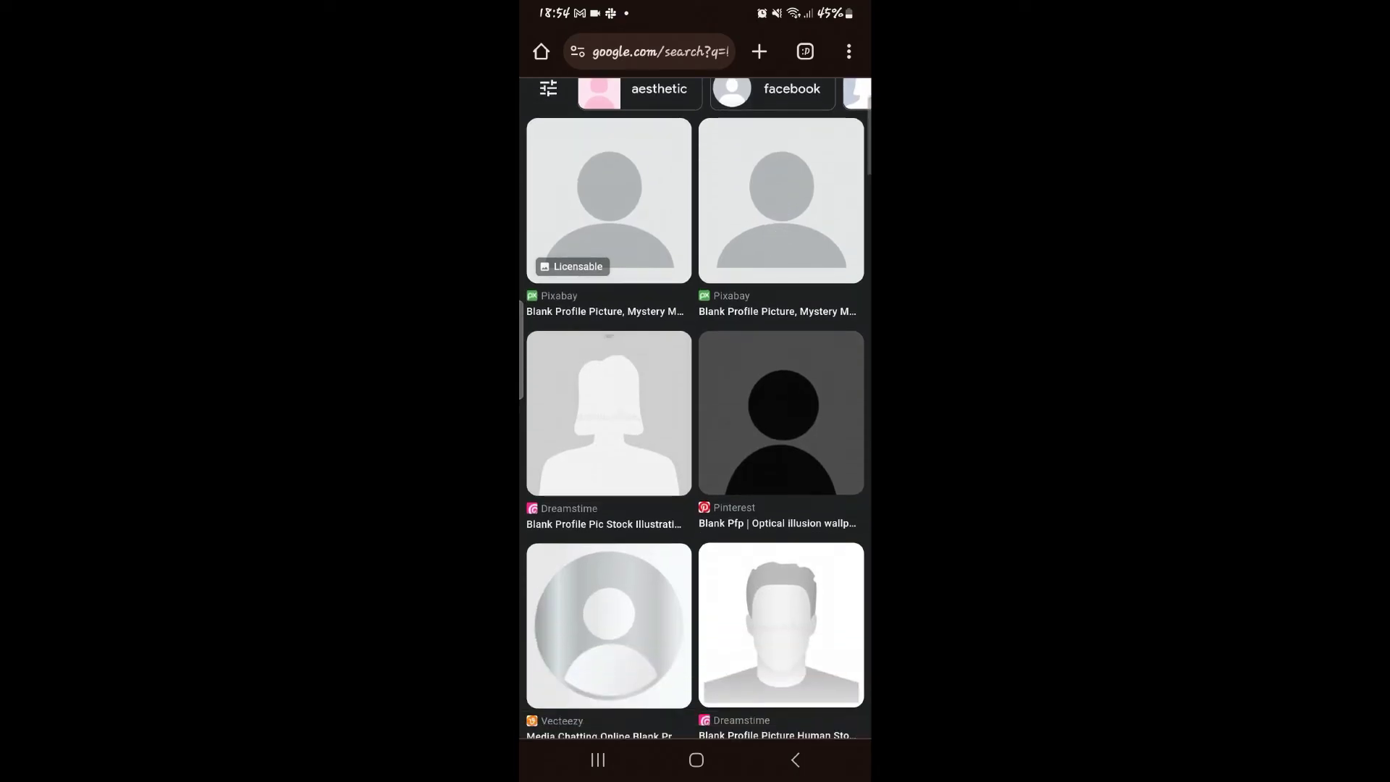
drag(636, 189, 629, 215)
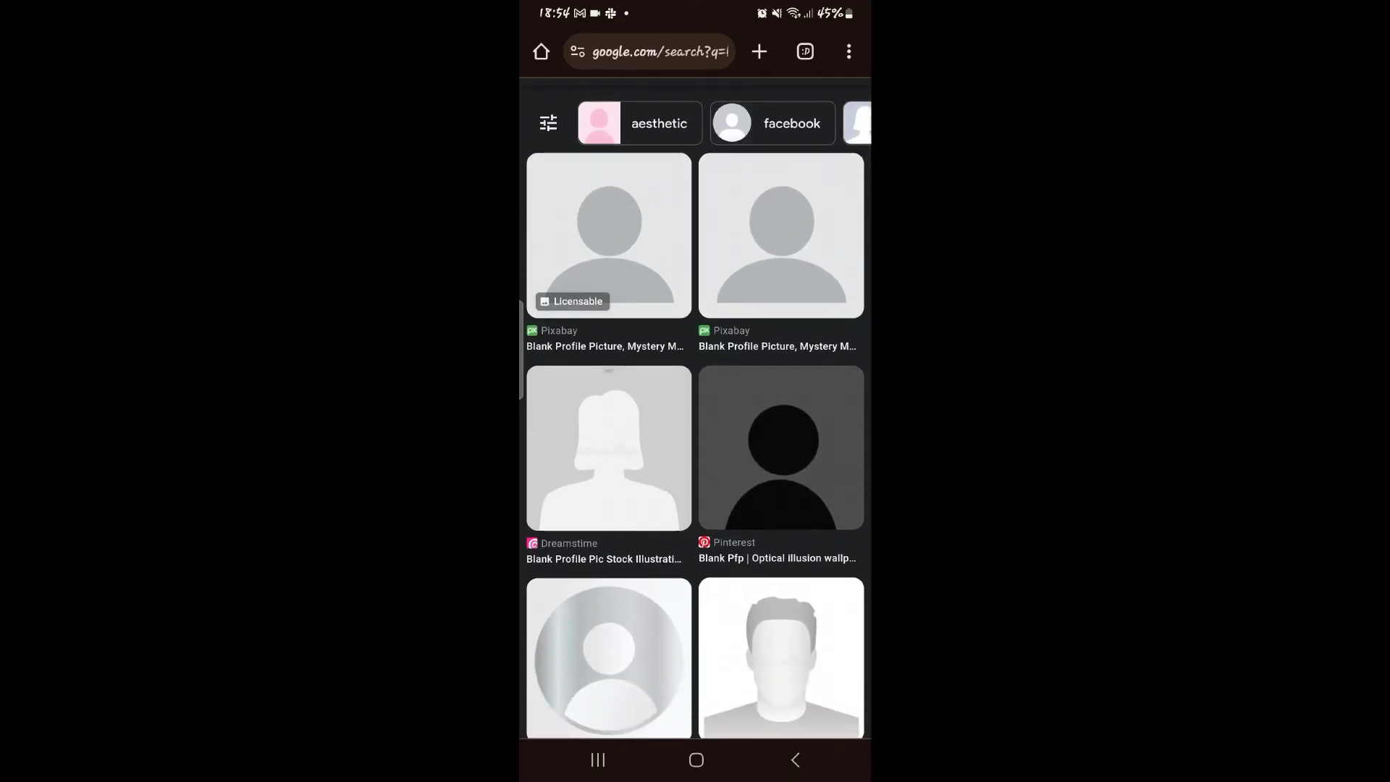
drag(783, 200, 791, 233)
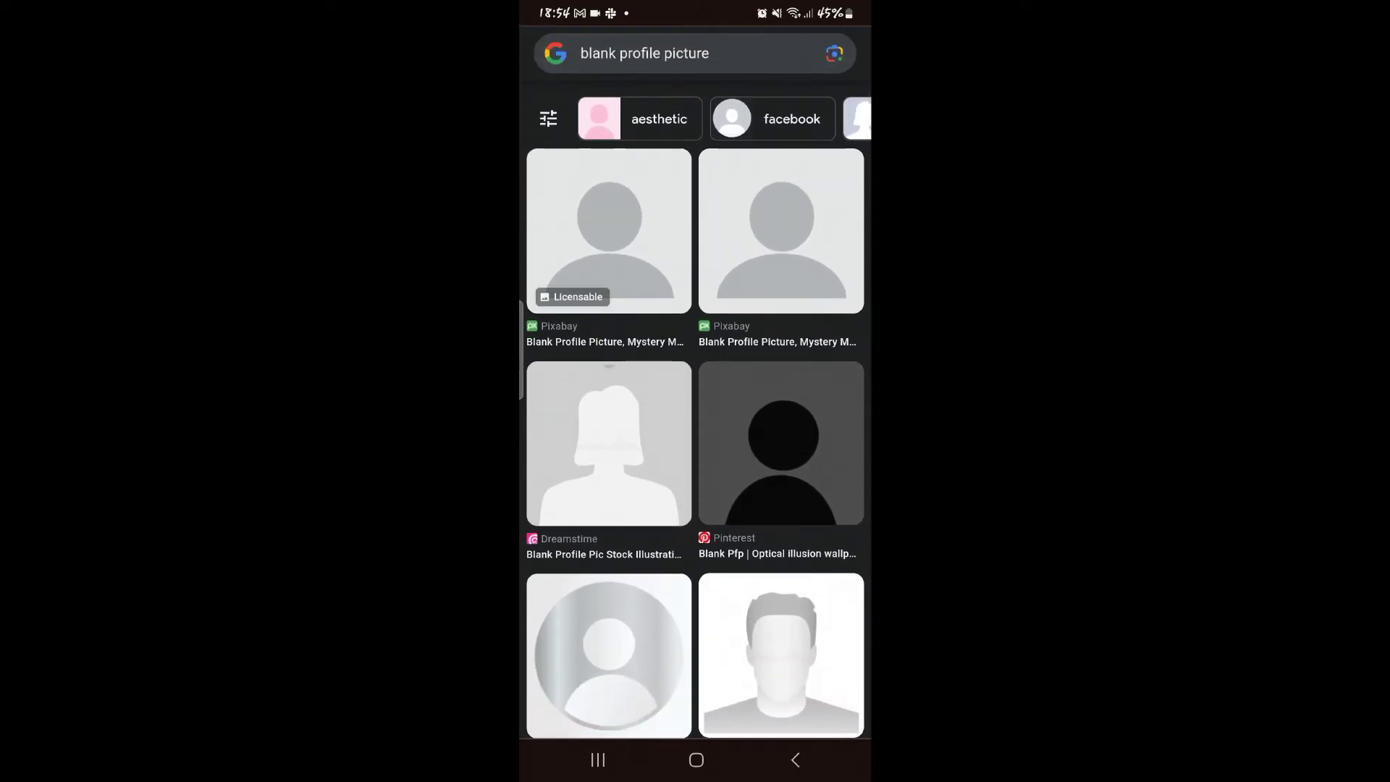
drag(764, 210, 763, 259)
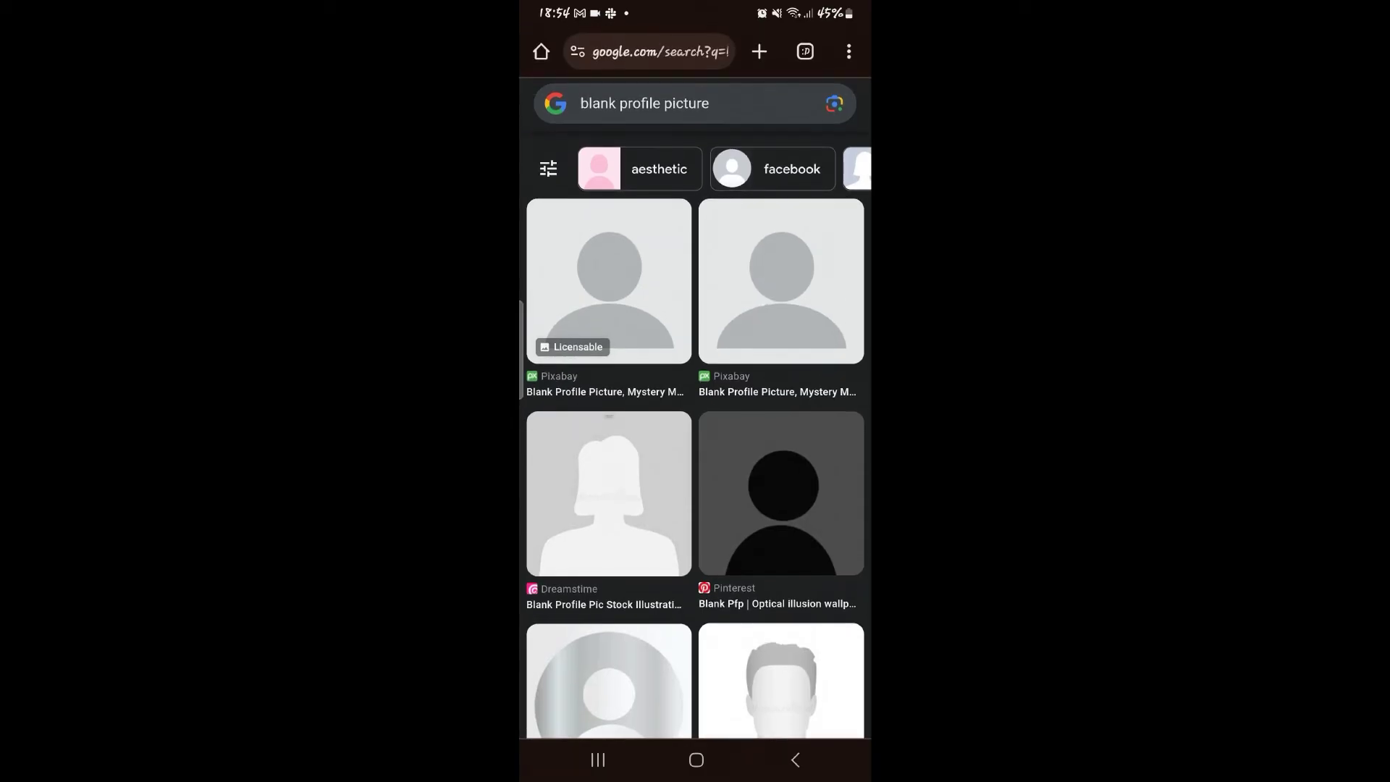
click(683, 450)
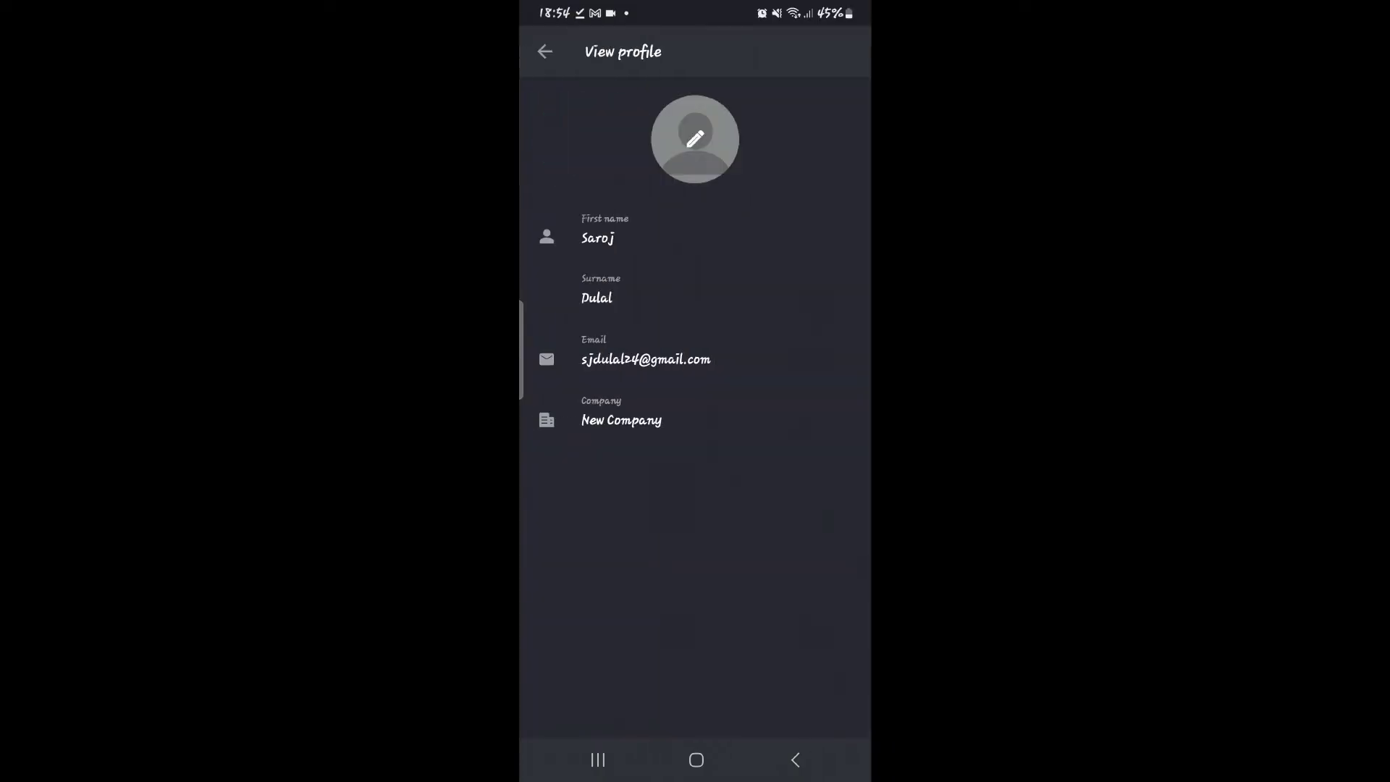
Step: Return from the profile page to the account panel, then exit to the home screen
click(794, 760)
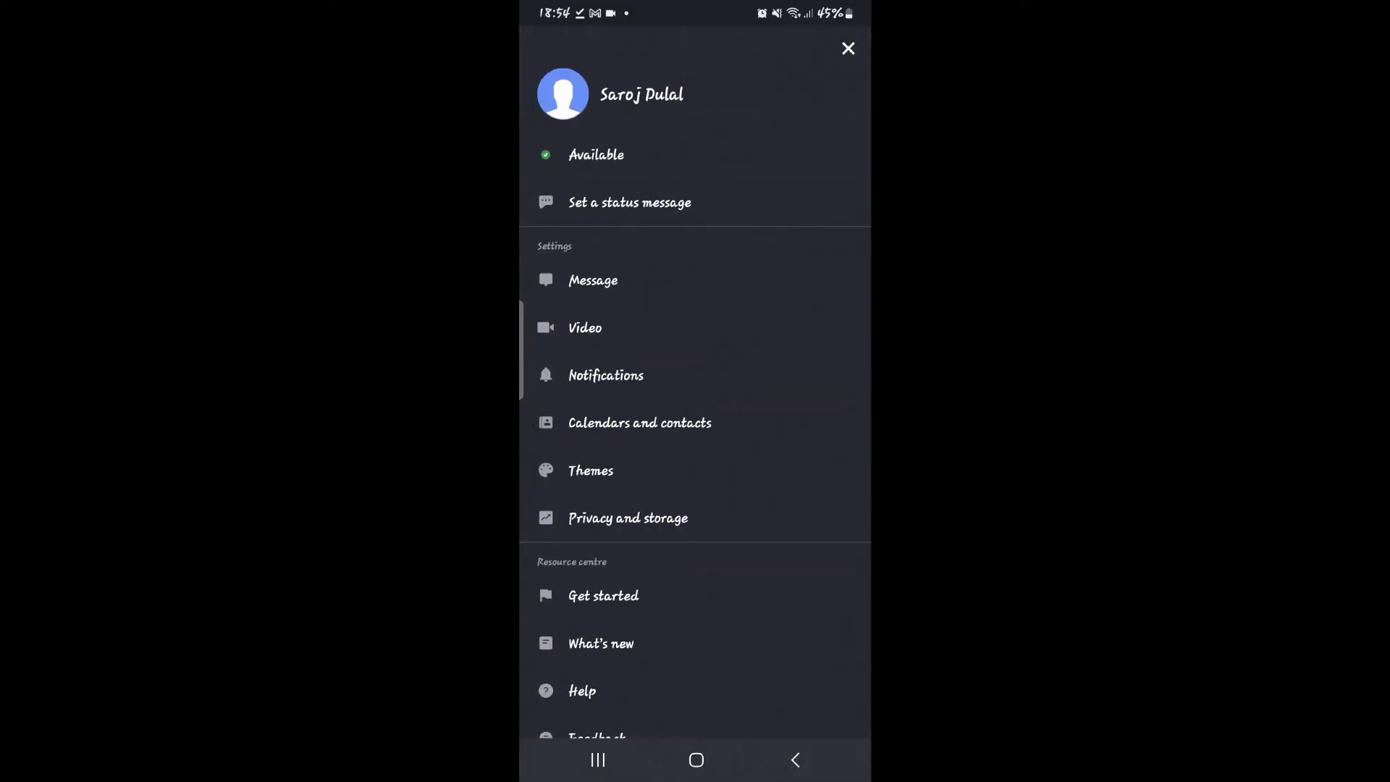
drag(711, 271, 710, 284)
click(696, 761)
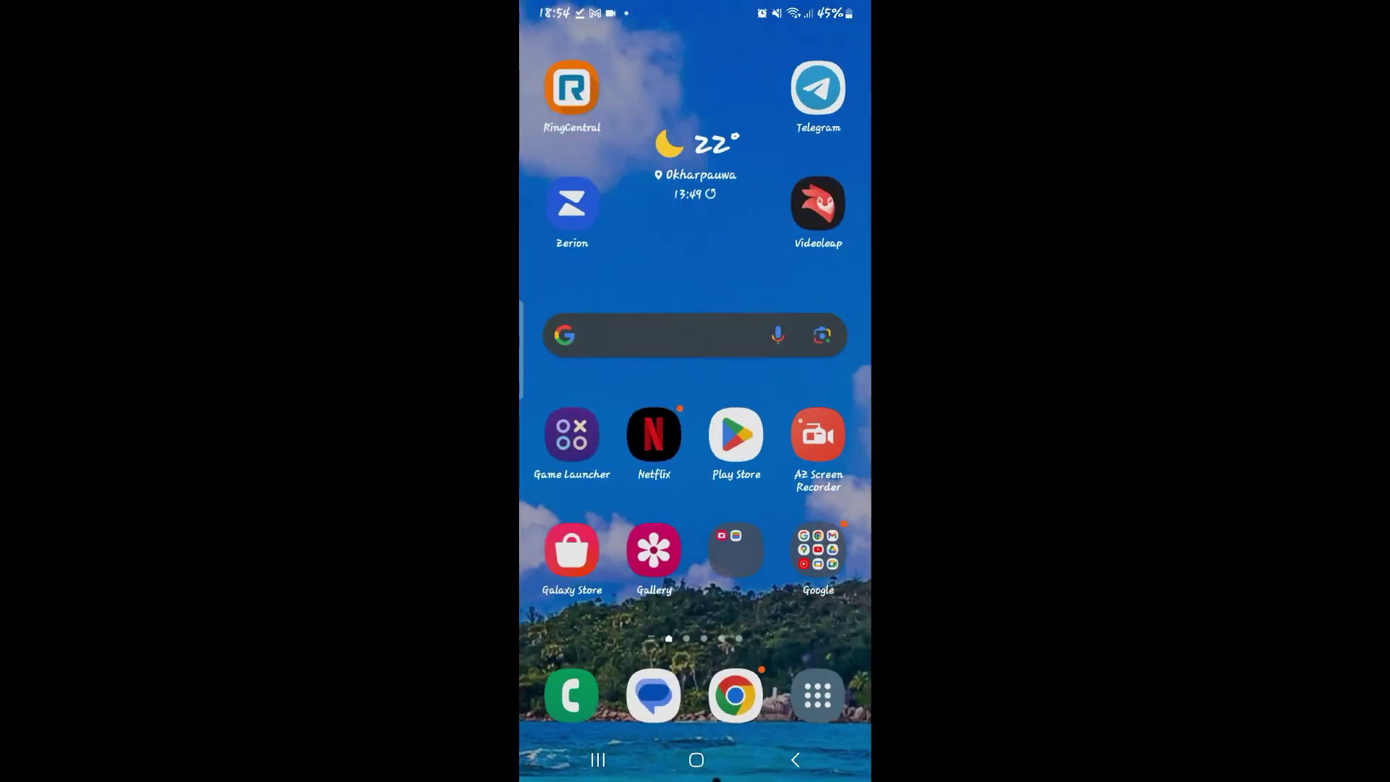